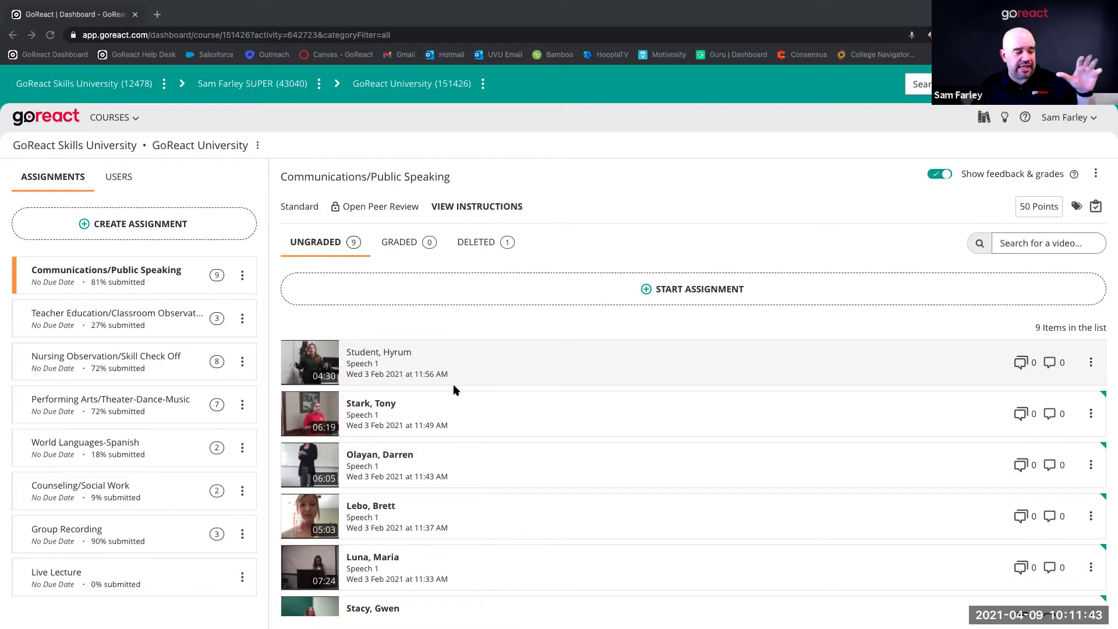
{"action": "scroll", "coordinate": [486, 500], "scroll_direction": "down", "scroll_amount": 3}
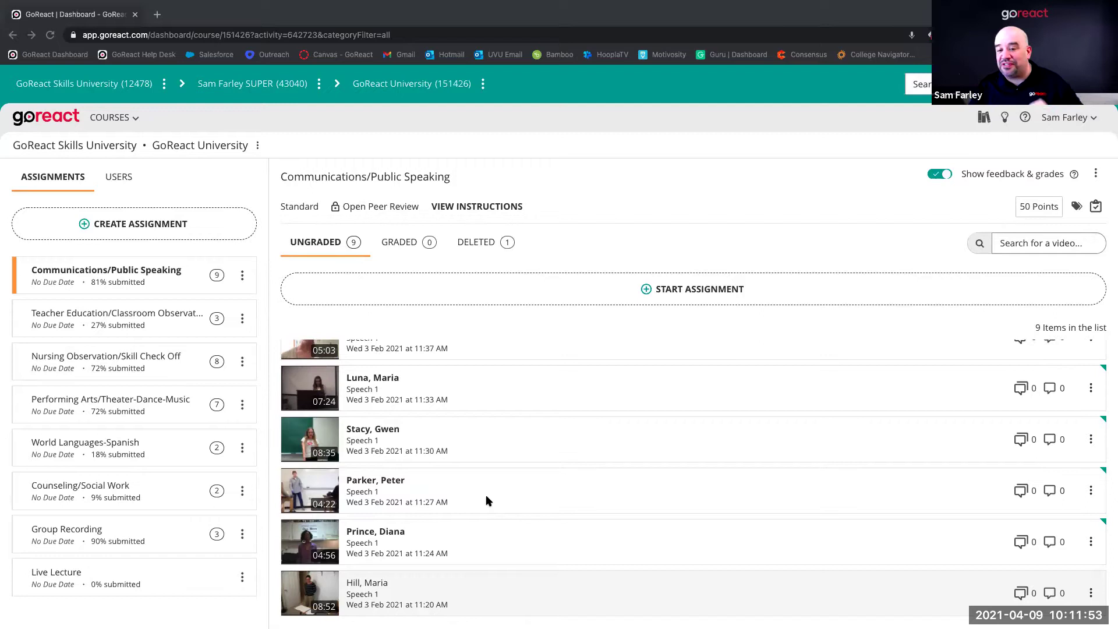
{"action": "scroll", "coordinate": [488, 501], "scroll_direction": "up", "scroll_amount": 3}
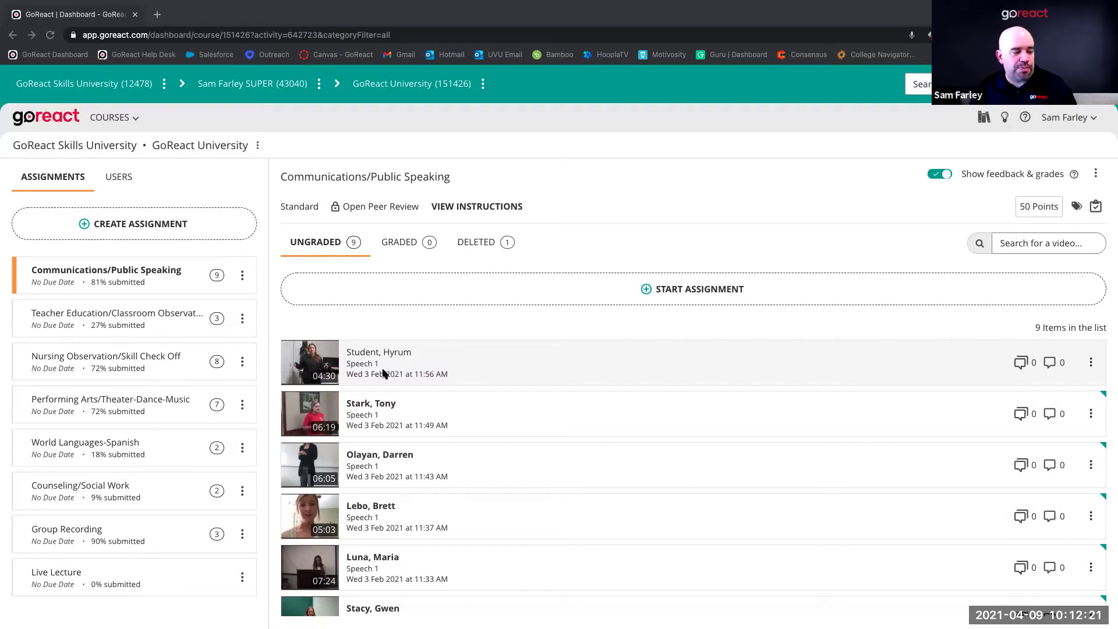
- Open the first ungraded Speech 1 submission so its video plays for review
{"action": "left_click", "coordinate": [327, 362]}
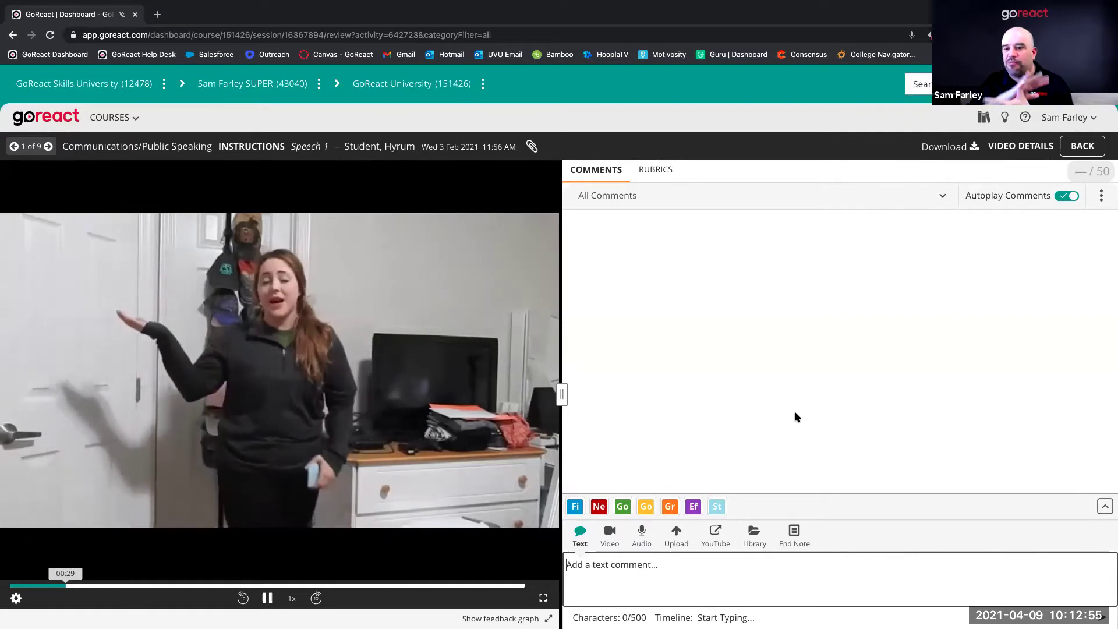
- Add the text comment 'you are doing a great job' at 00:38 of the speech
{"action": "left_click", "coordinate": [624, 584]}
{"action": "type", "text": "you are doing a great job"}
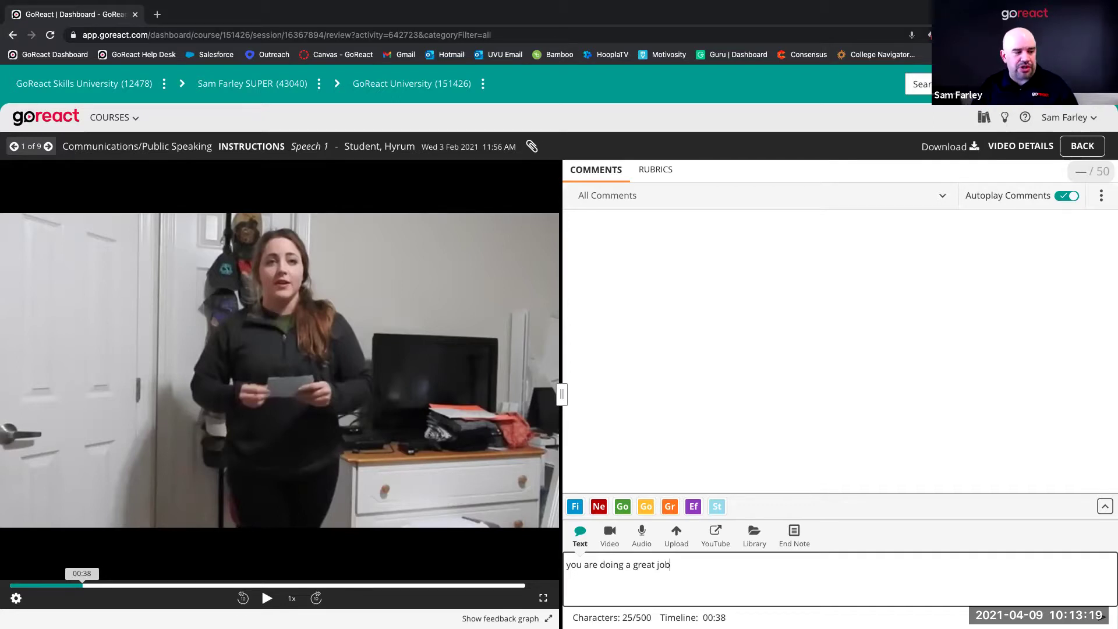
{"action": "key", "text": "Return"}
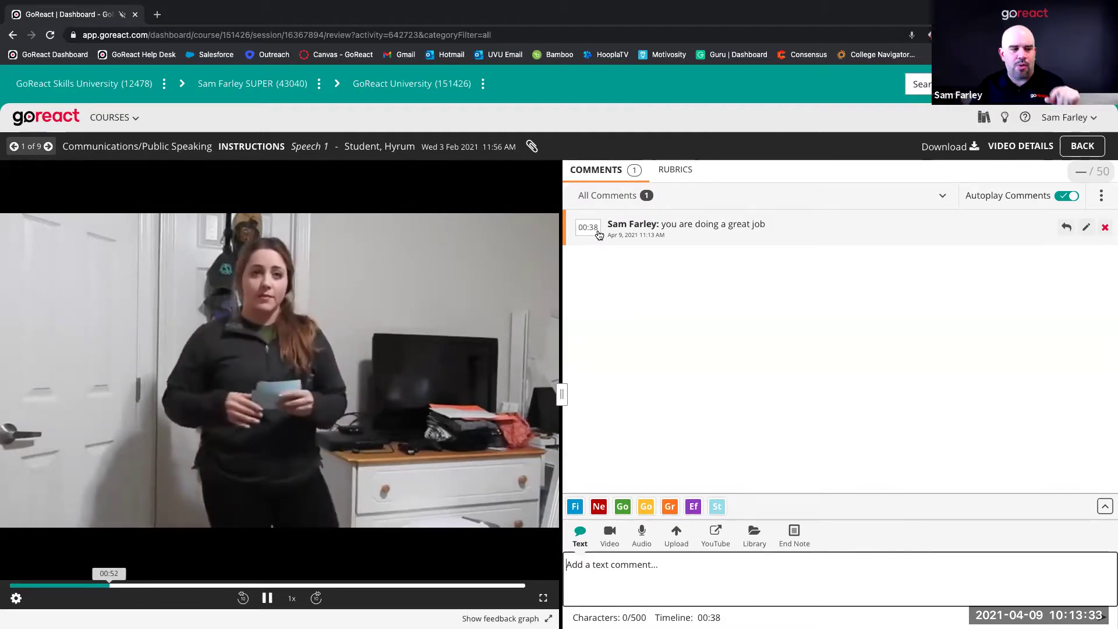
- Replay the 00:38 comment, then open the webcam video-comment recorder at 01:04
{"action": "left_click", "coordinate": [627, 232]}
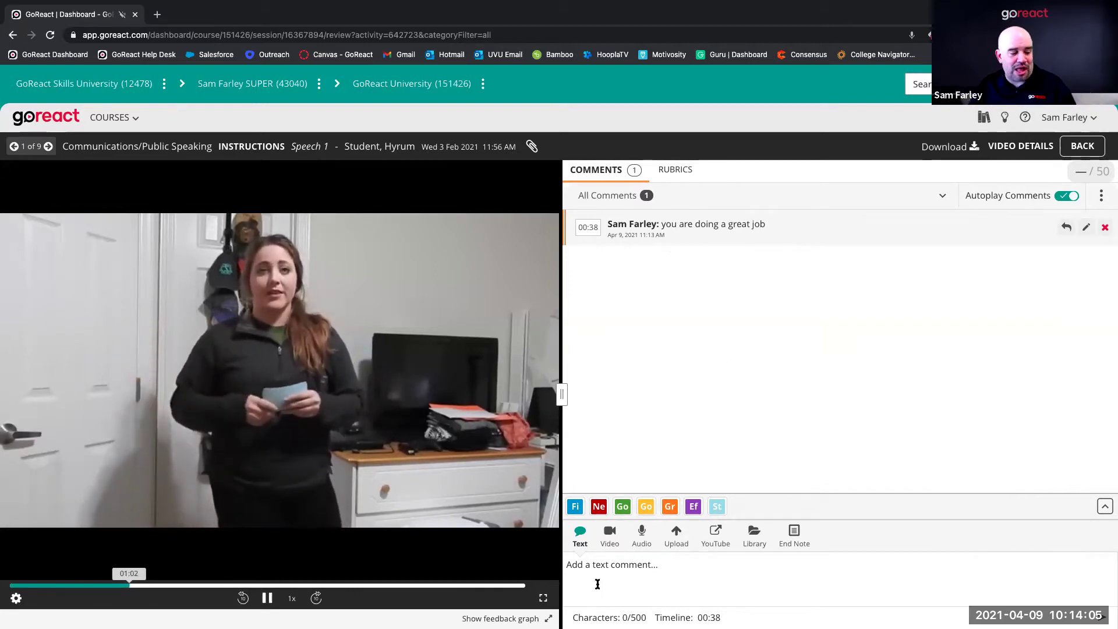
{"action": "left_click", "coordinate": [607, 538]}
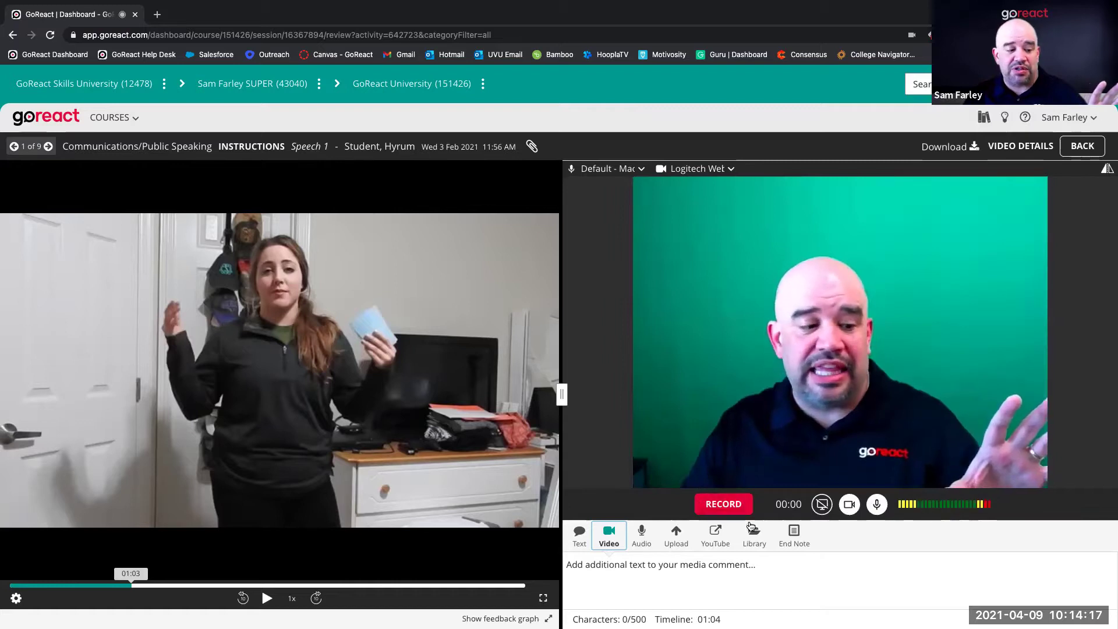
- Record a webcam video comment of about 1:22 at the 01:04 mark
{"action": "left_click", "coordinate": [728, 505]}
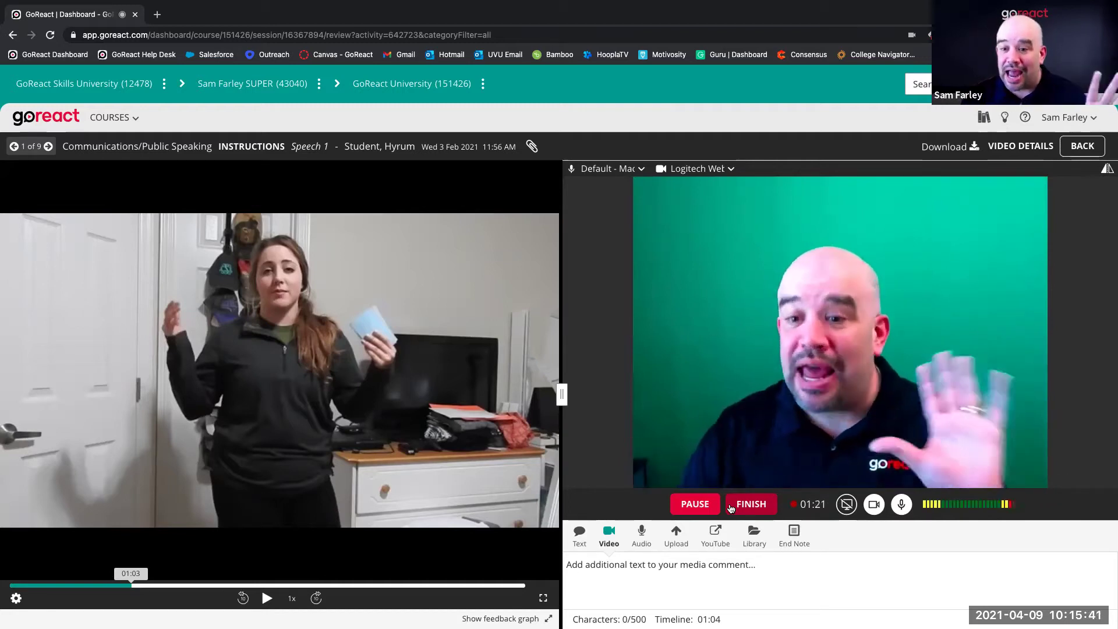
{"action": "left_click", "coordinate": [754, 512]}
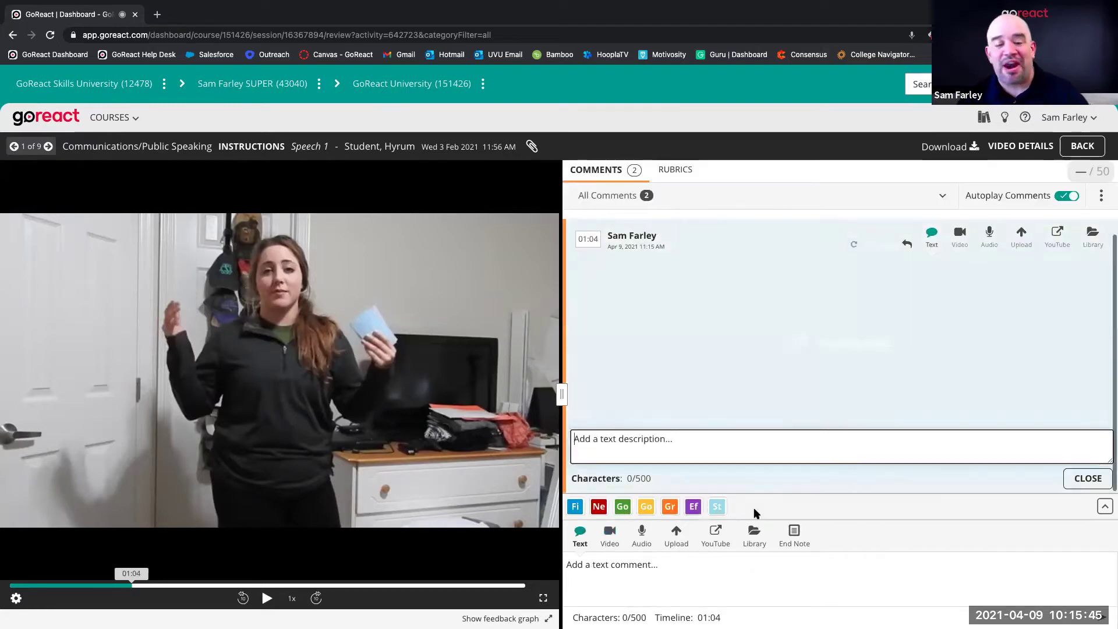
- Save the video comment and open the audio recorder at 01:05
{"action": "left_click", "coordinate": [1088, 478]}
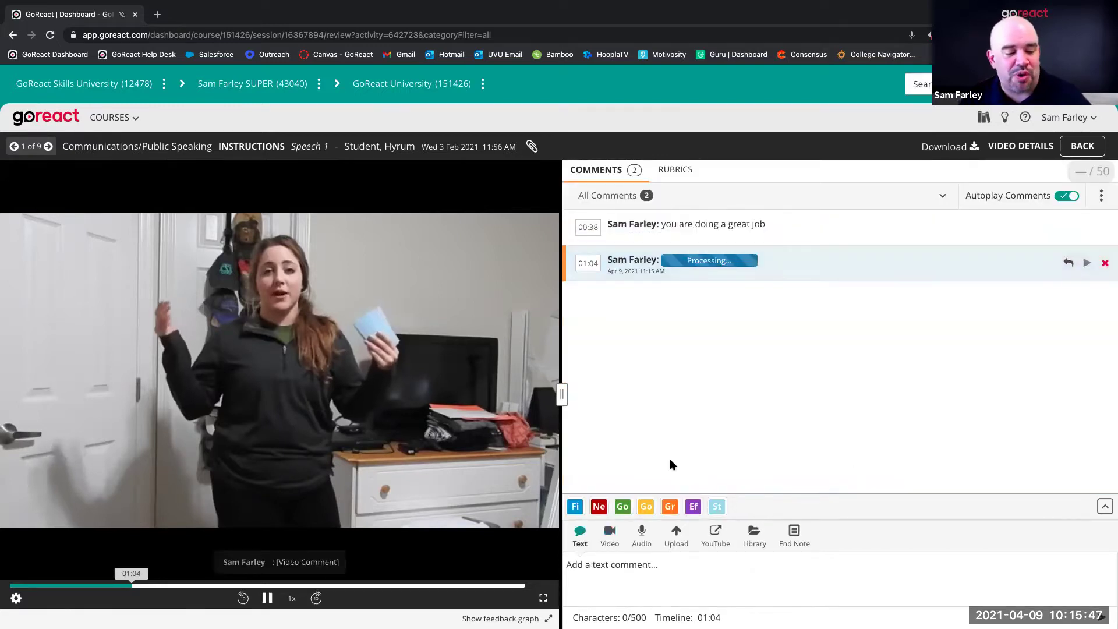
{"action": "left_click", "coordinate": [642, 533]}
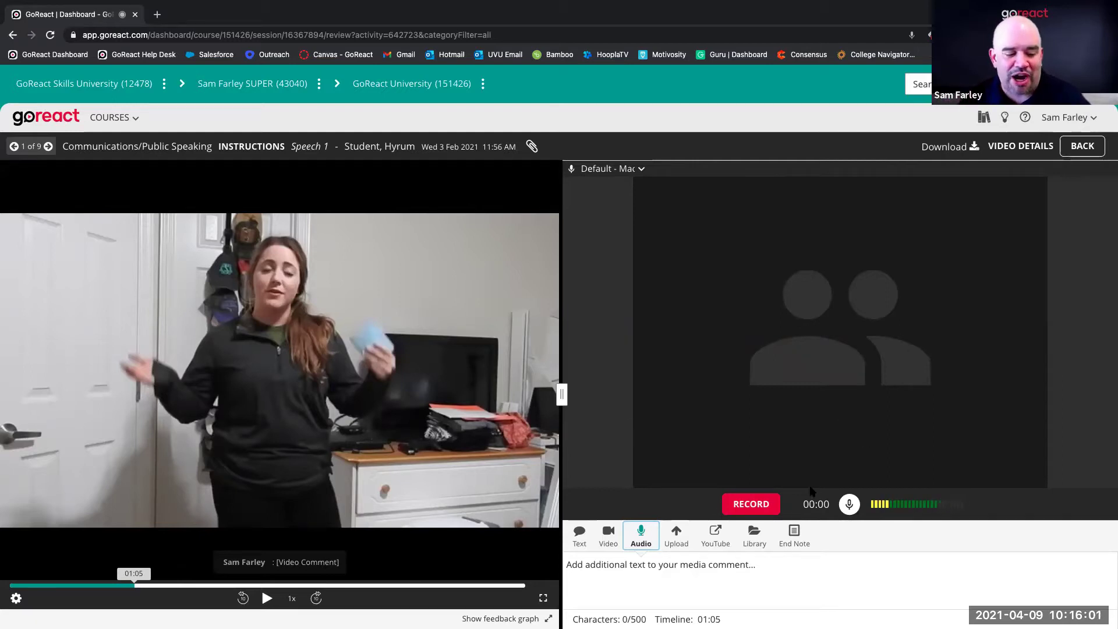
- Record a short audio comment of a few seconds at the 01:05 mark
{"action": "left_click", "coordinate": [751, 505]}
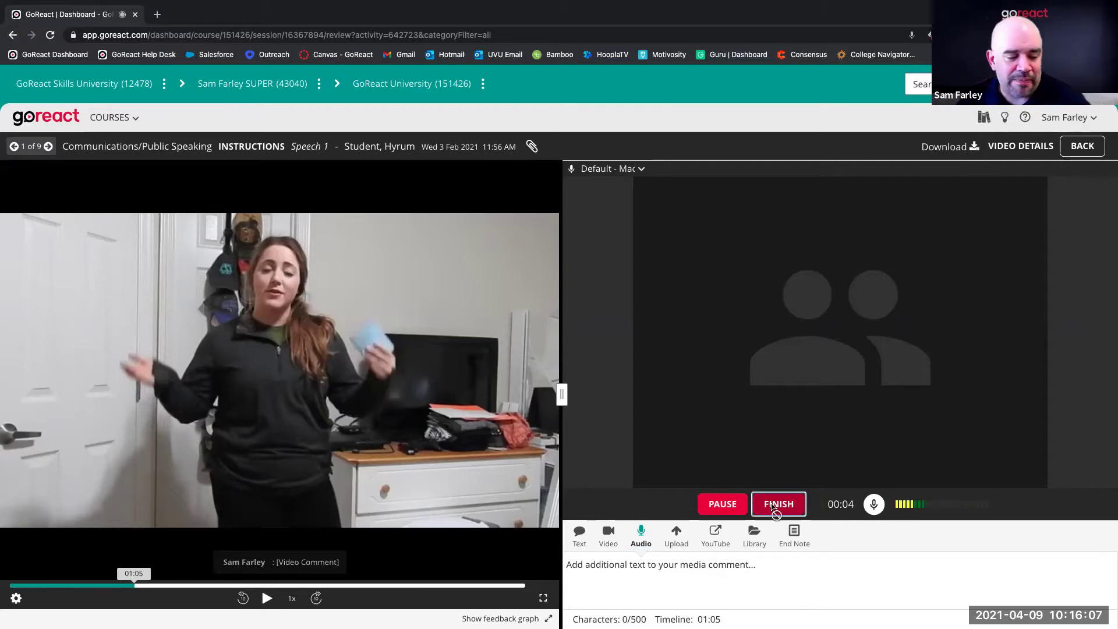
{"action": "left_click", "coordinate": [774, 505]}
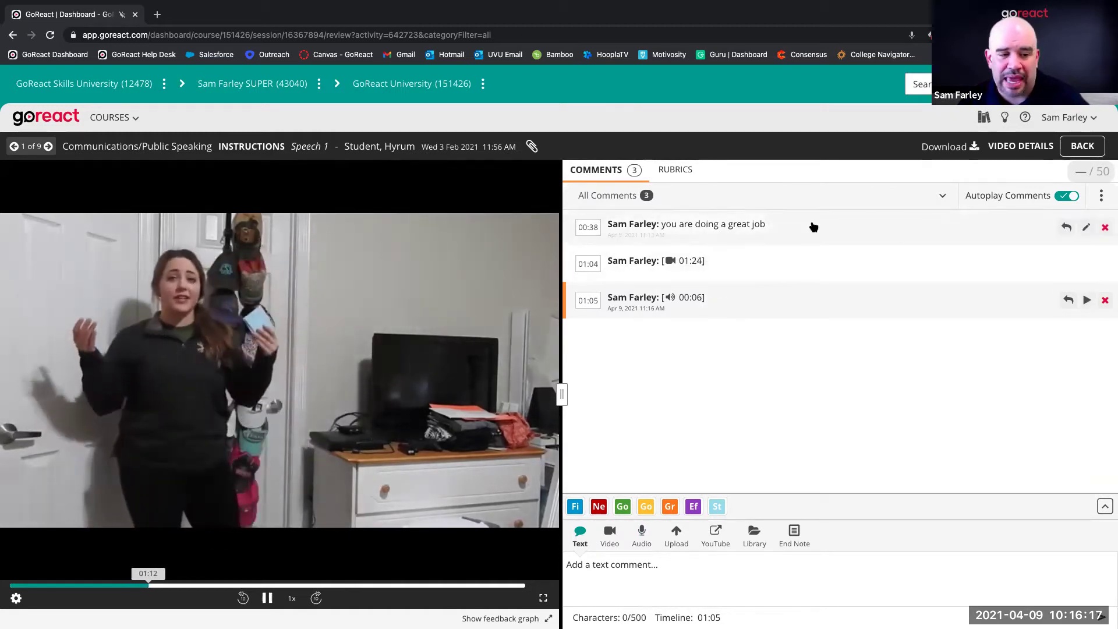
- Start a video reply to the 01:05 audio comment, then cancel it without recording
{"action": "left_click", "coordinate": [1067, 301]}
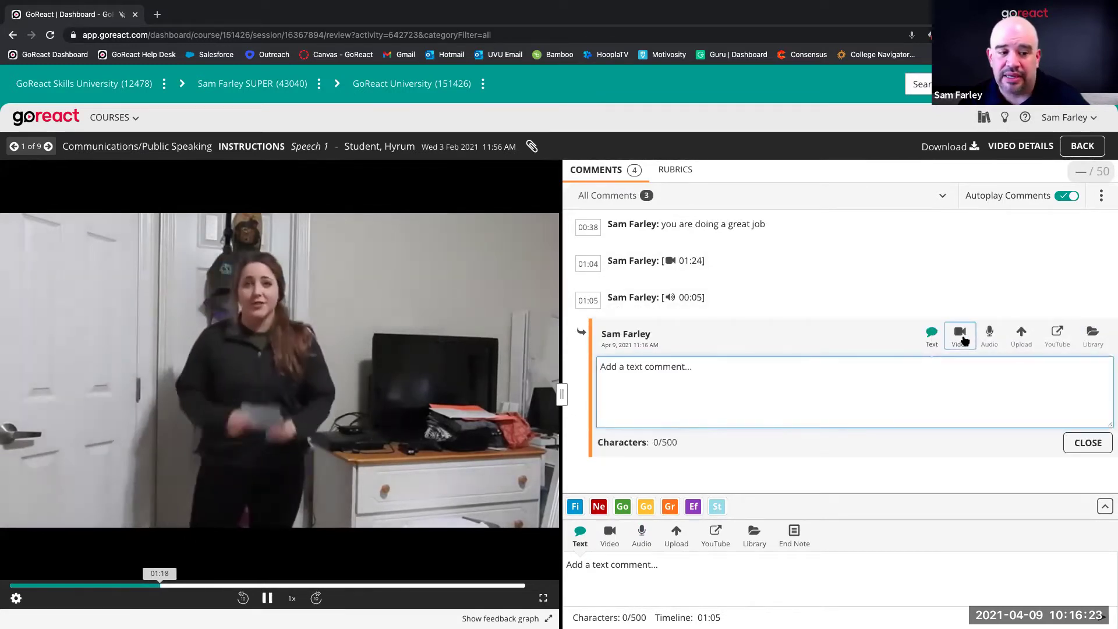
{"action": "left_click", "coordinate": [960, 333]}
{"action": "left_click", "coordinate": [991, 237]}
{"action": "left_click", "coordinate": [955, 241]}
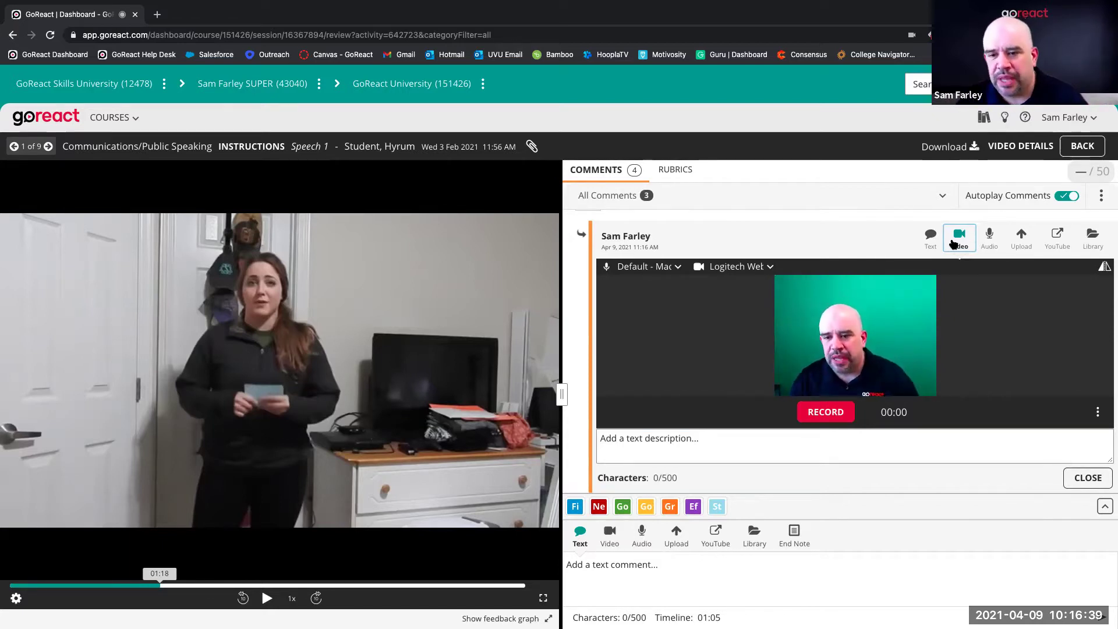
{"action": "left_click", "coordinate": [1079, 482]}
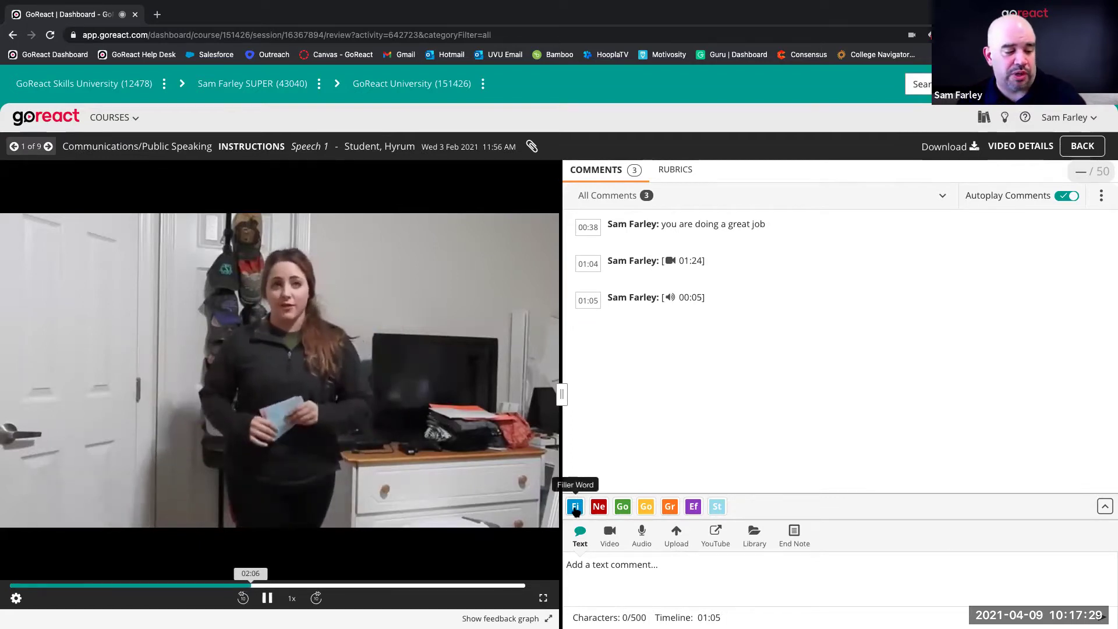
- Tag Good Eye Contact, Need Eye Contact and Filler Word markers at 02:15–02:18
{"action": "left_click", "coordinate": [622, 507]}
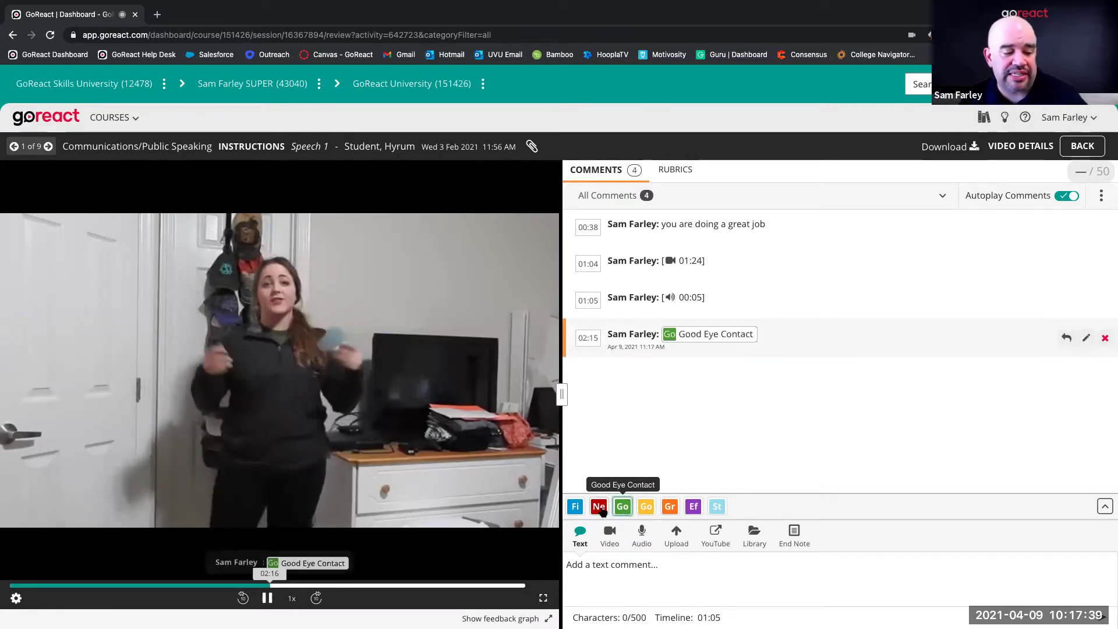
{"action": "left_click", "coordinate": [599, 507]}
{"action": "left_click", "coordinate": [575, 507]}
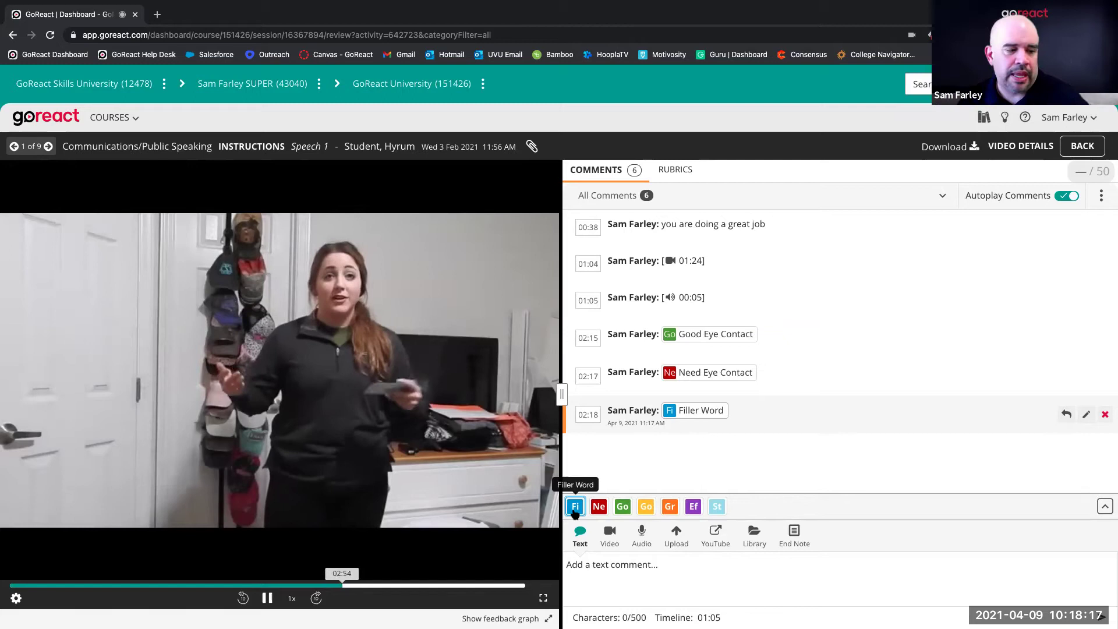
- Score the Presentation Rubric with Organization 5 and Knowledge 3, totalling 8/50
{"action": "left_click", "coordinate": [676, 169]}
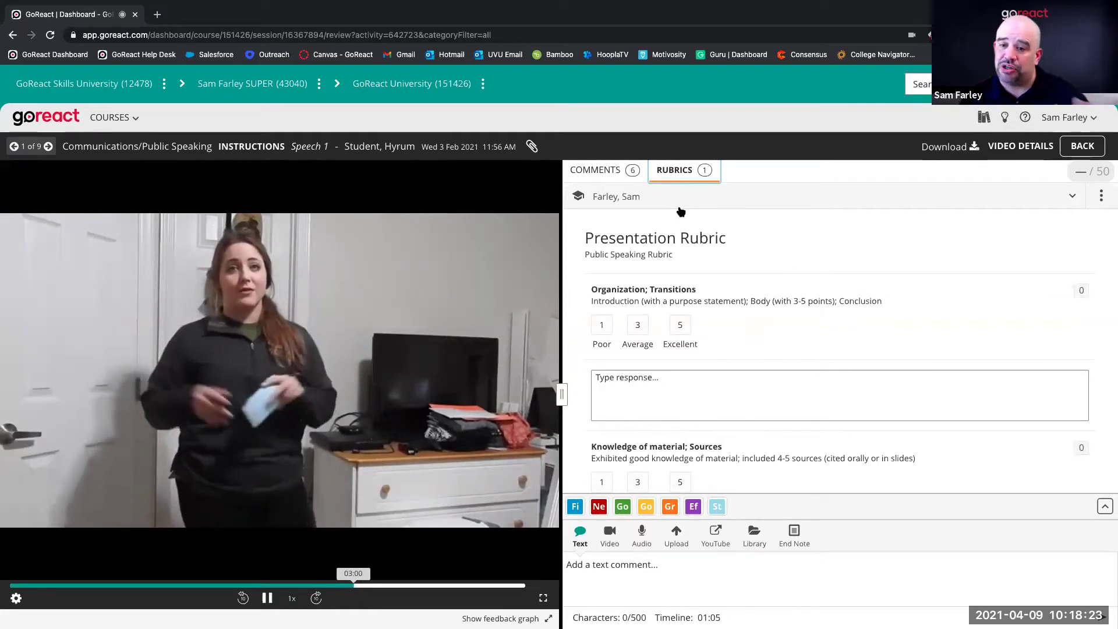
{"action": "left_click", "coordinate": [676, 327]}
{"action": "scroll", "coordinate": [654, 355], "scroll_direction": "down", "scroll_amount": 2}
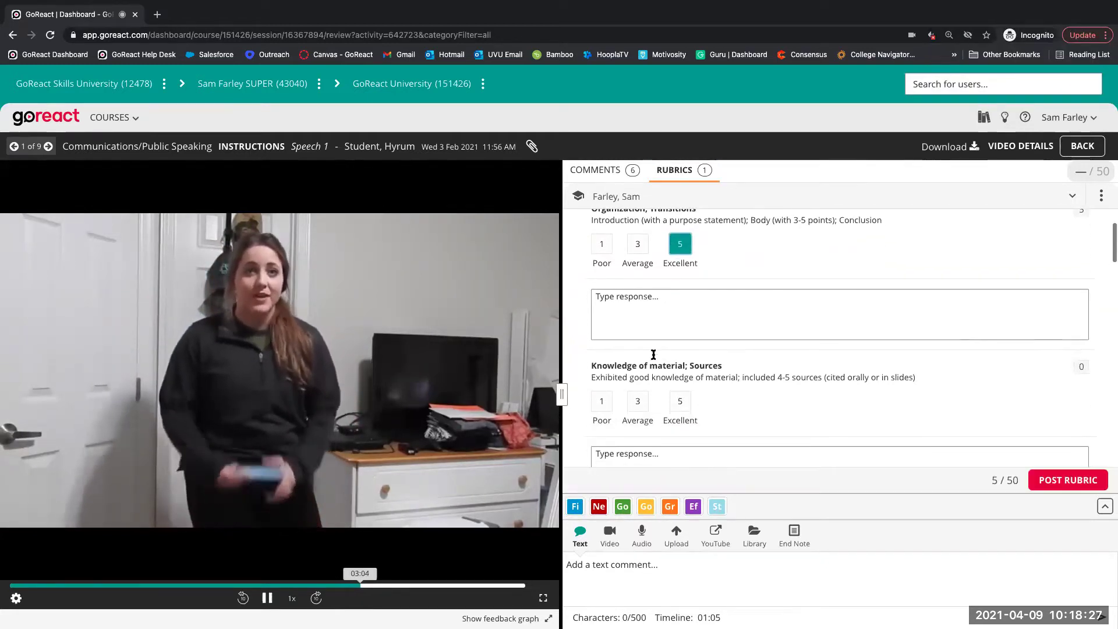
{"action": "left_click", "coordinate": [639, 404]}
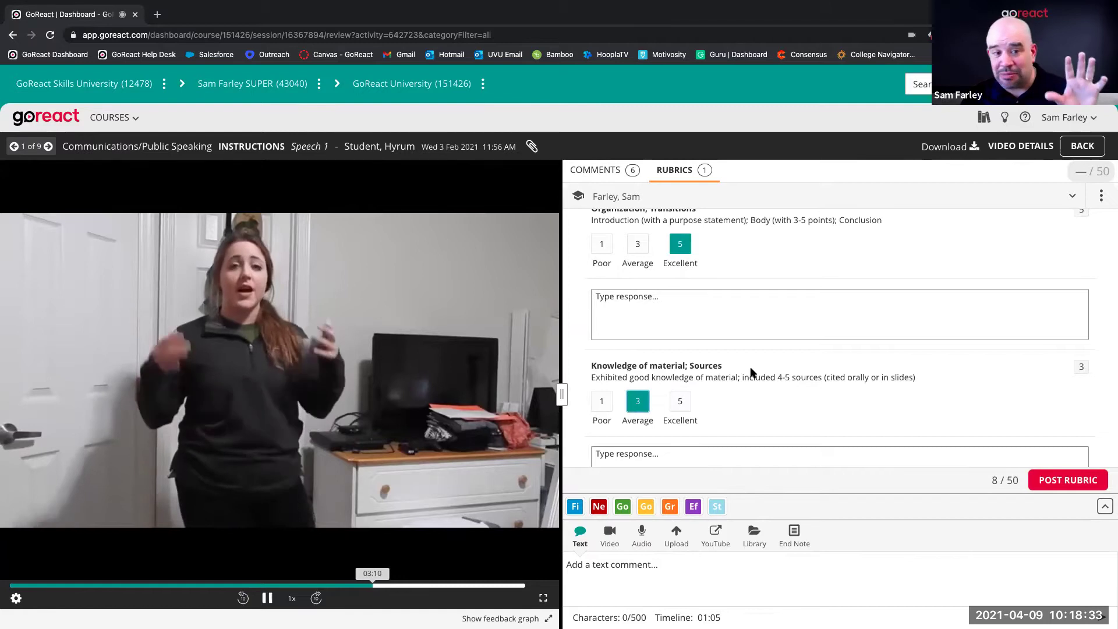
- Post the text note 'leave comments' and add another Filler Word marker
{"action": "left_click", "coordinate": [686, 589]}
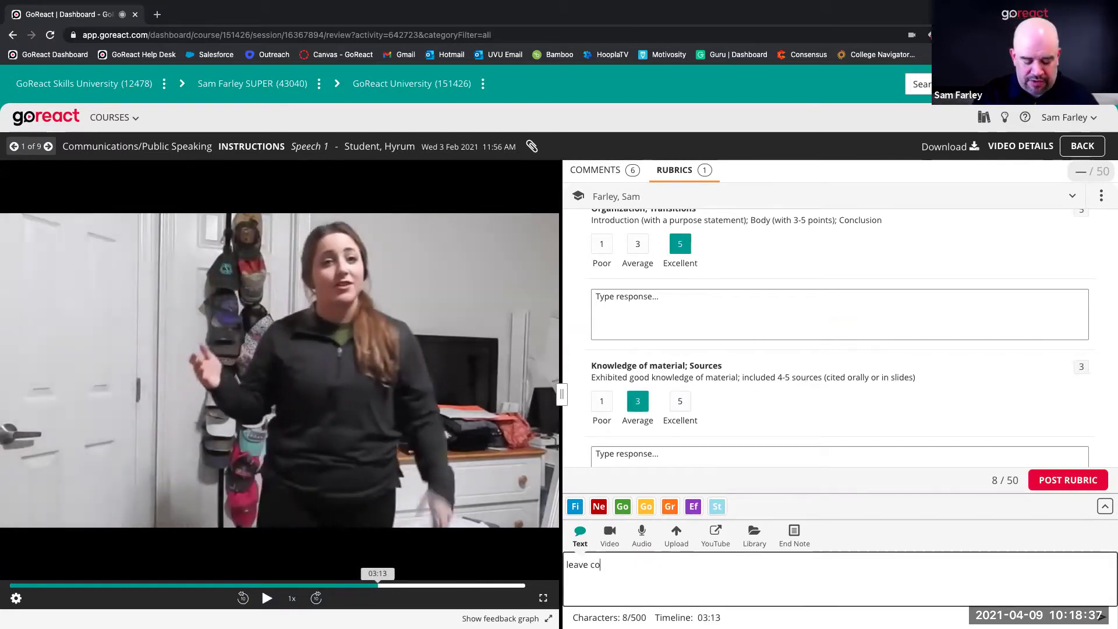
{"action": "type", "text": "leave comments"}
{"action": "left_click", "coordinate": [575, 507]}
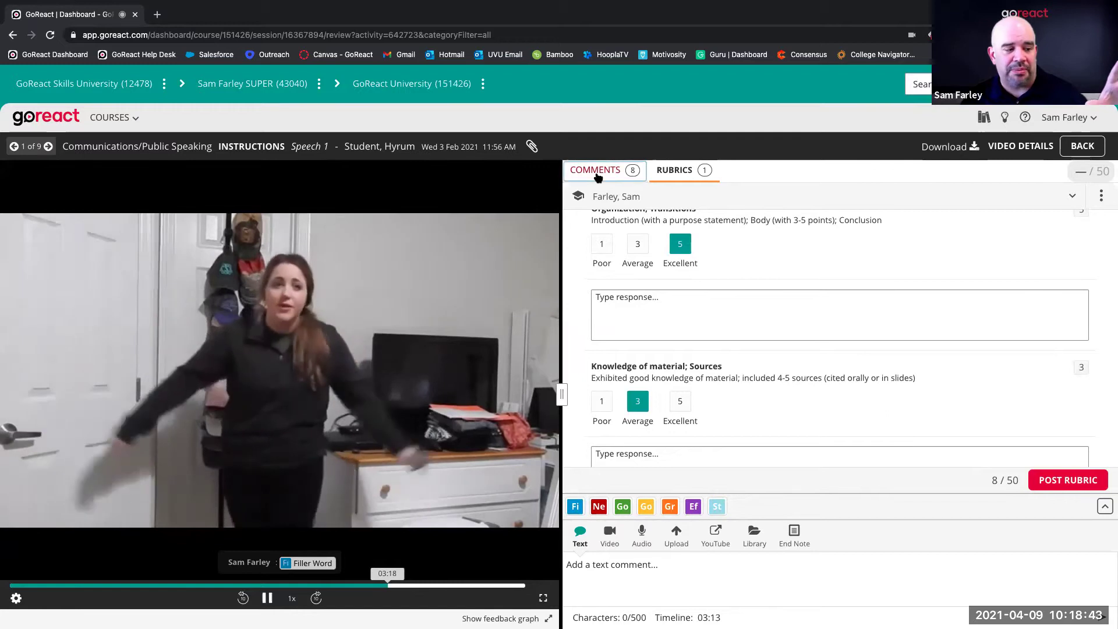
{"action": "left_click", "coordinate": [630, 169]}
{"action": "scroll", "coordinate": [658, 434], "scroll_direction": "down", "scroll_amount": 1}
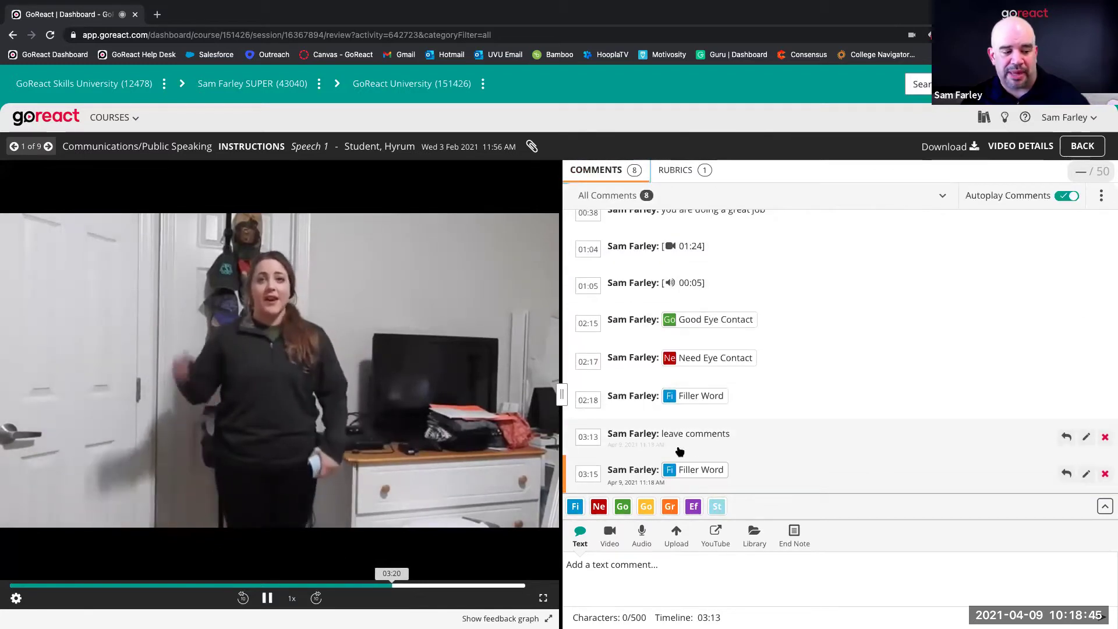
{"action": "left_click", "coordinate": [676, 169]}
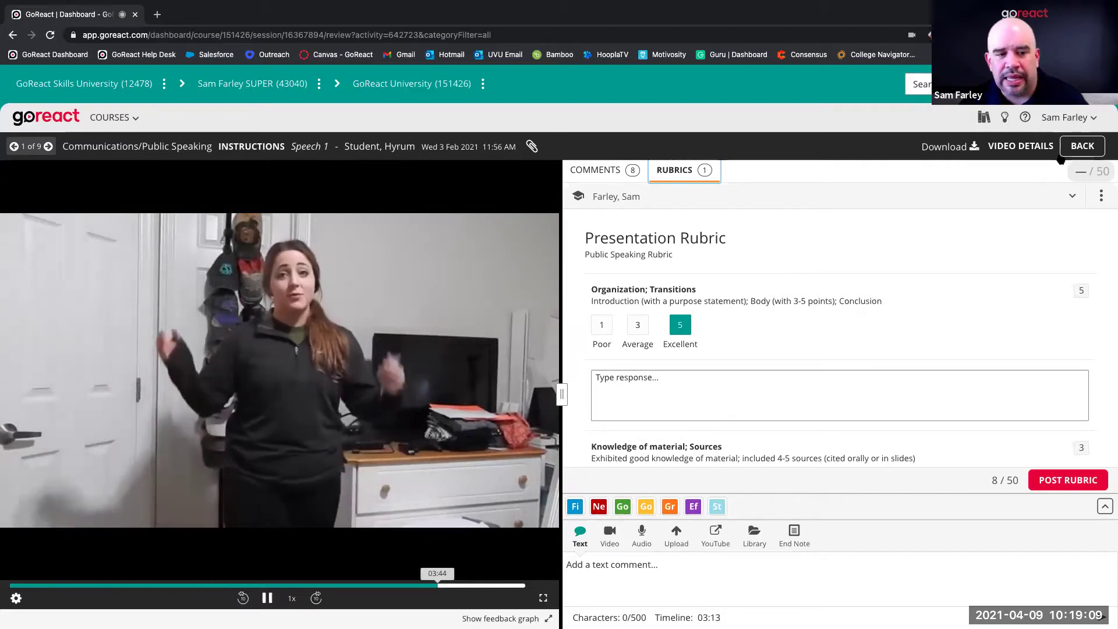
- Exit the review without posting the rubric evaluation
{"action": "left_click", "coordinate": [1077, 147]}
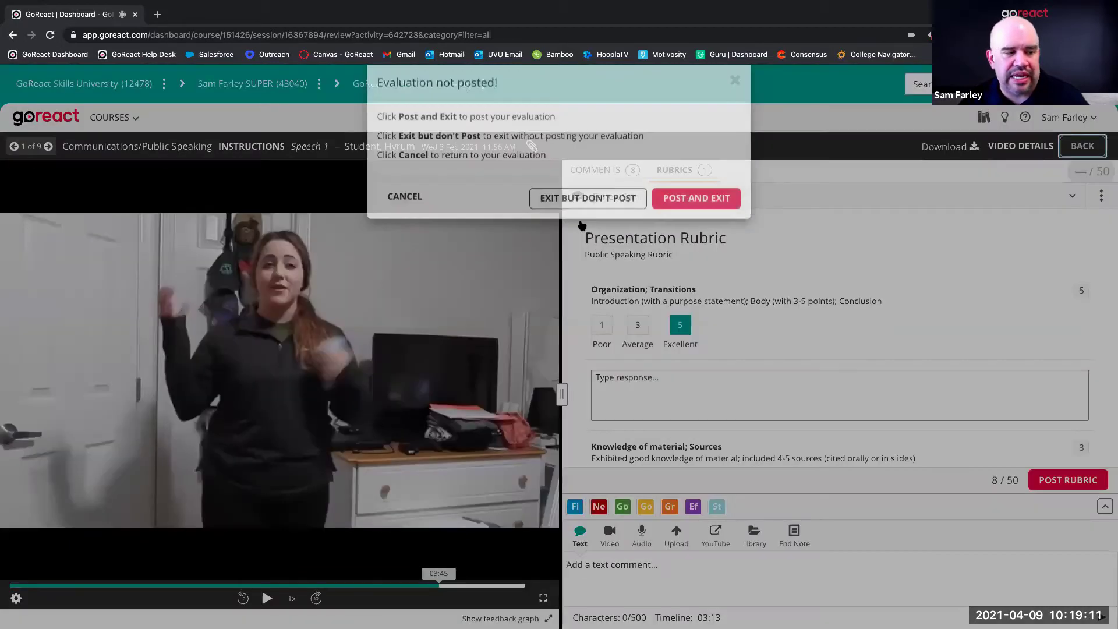
{"action": "left_click", "coordinate": [579, 214]}
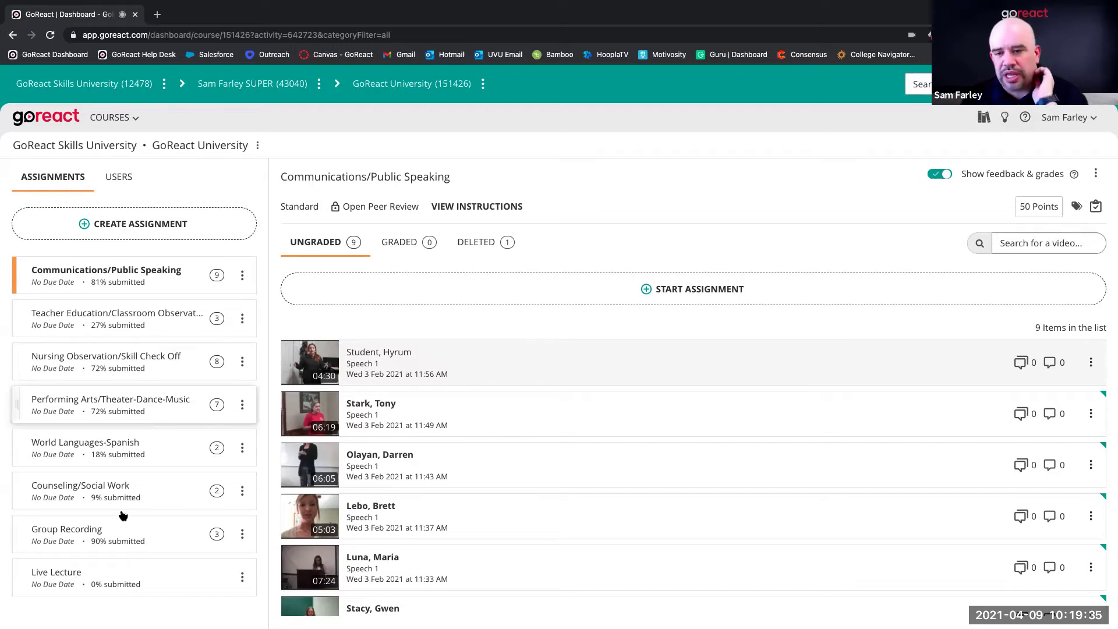
- Open the Group 4 video in Group Recording, then go back and skip scoring it
{"action": "left_click", "coordinate": [114, 531]}
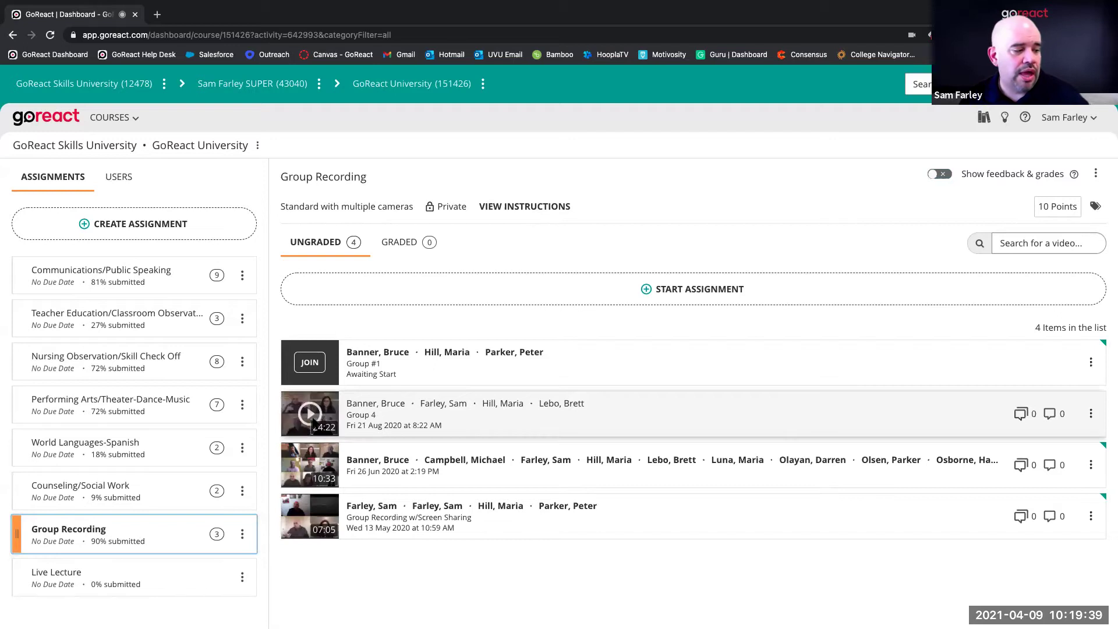
{"action": "left_click", "coordinate": [306, 415]}
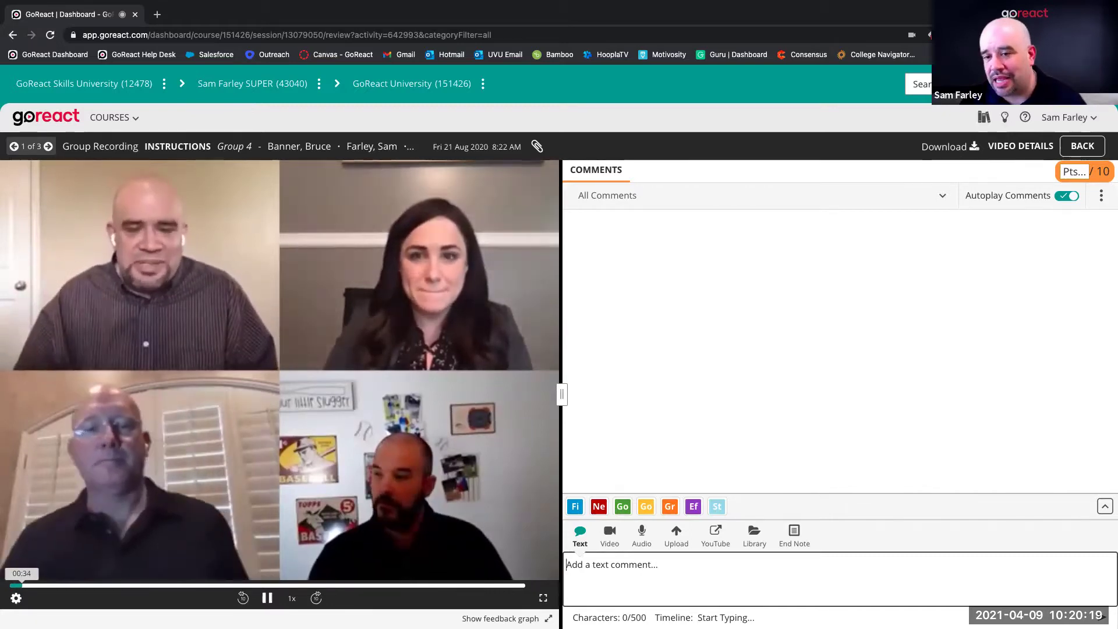
{"action": "left_click", "coordinate": [1082, 146]}
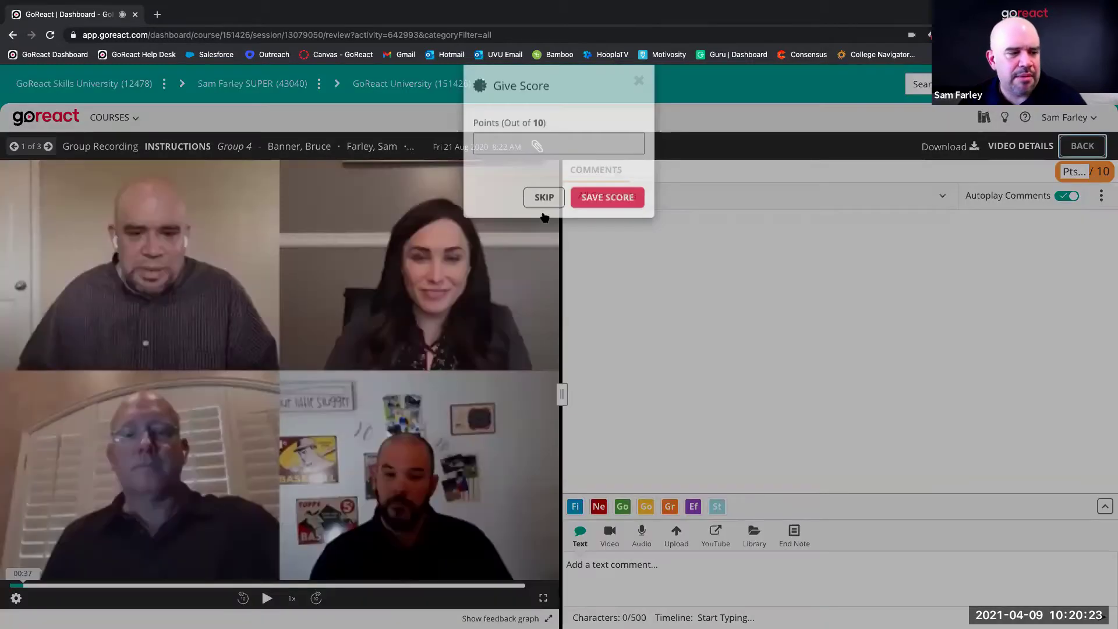
{"action": "left_click", "coordinate": [547, 224]}
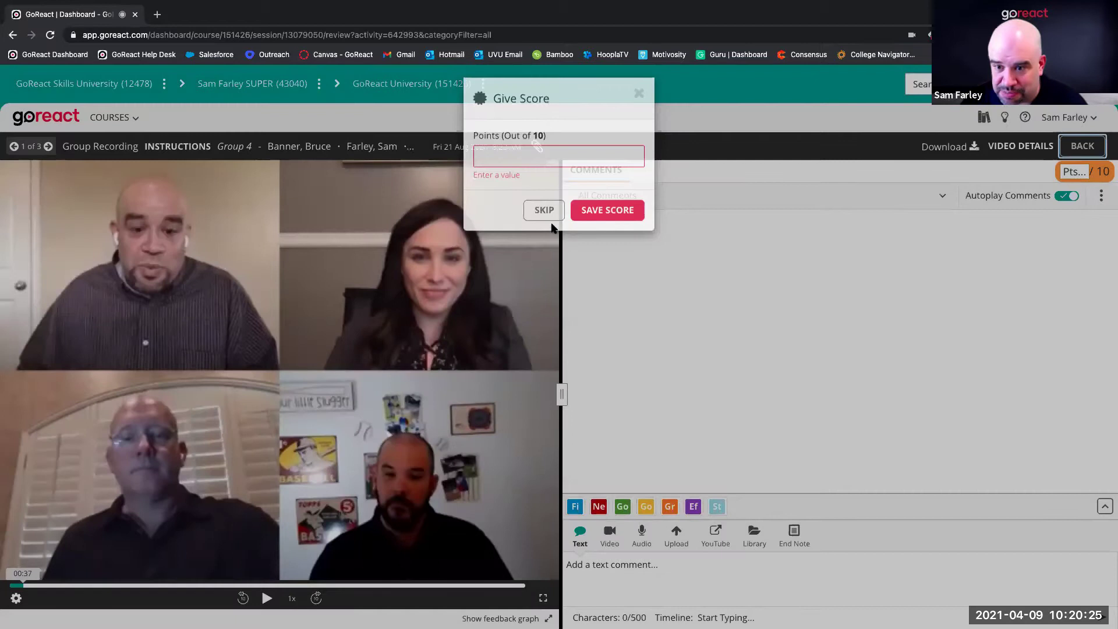